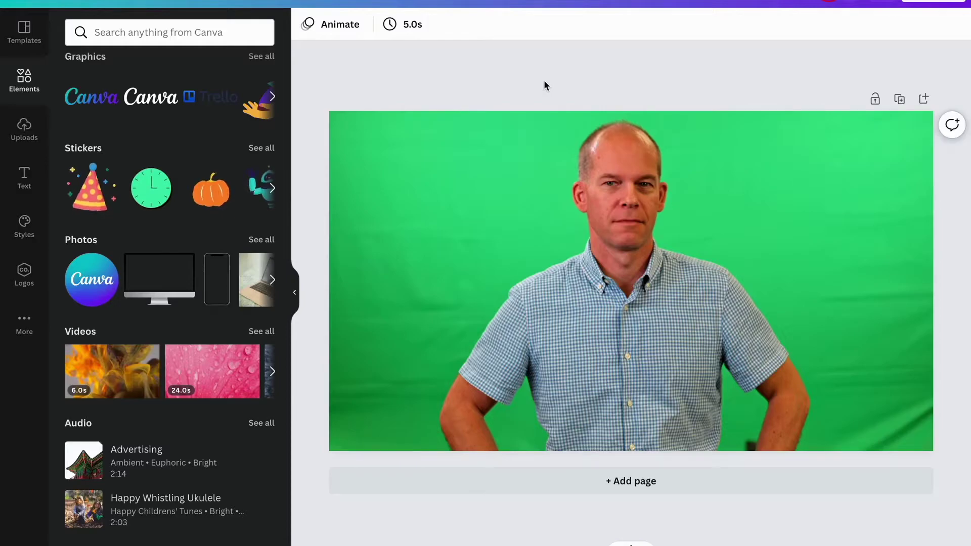
# Select the green-screen photo of the man and open its image effects search.
pyautogui.click(532, 159)
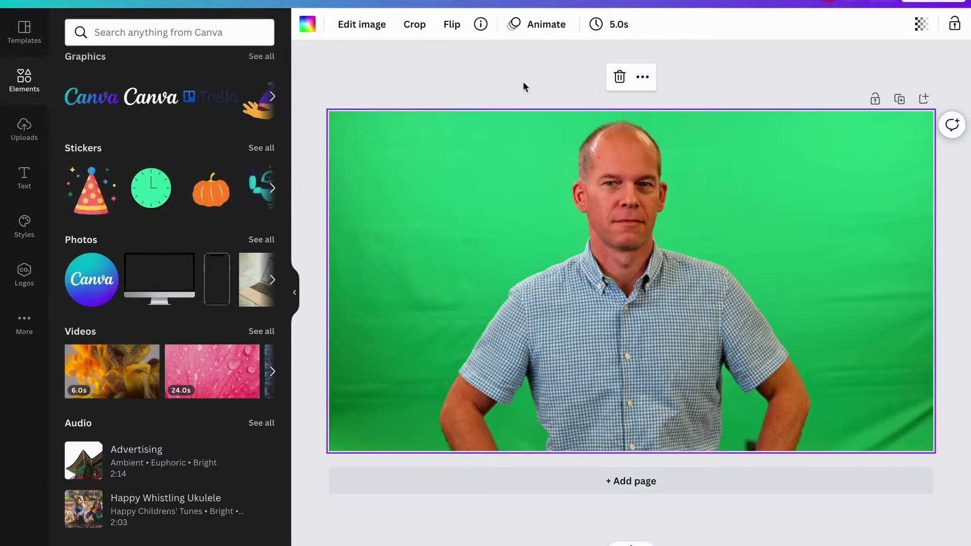
pyautogui.click(365, 29)
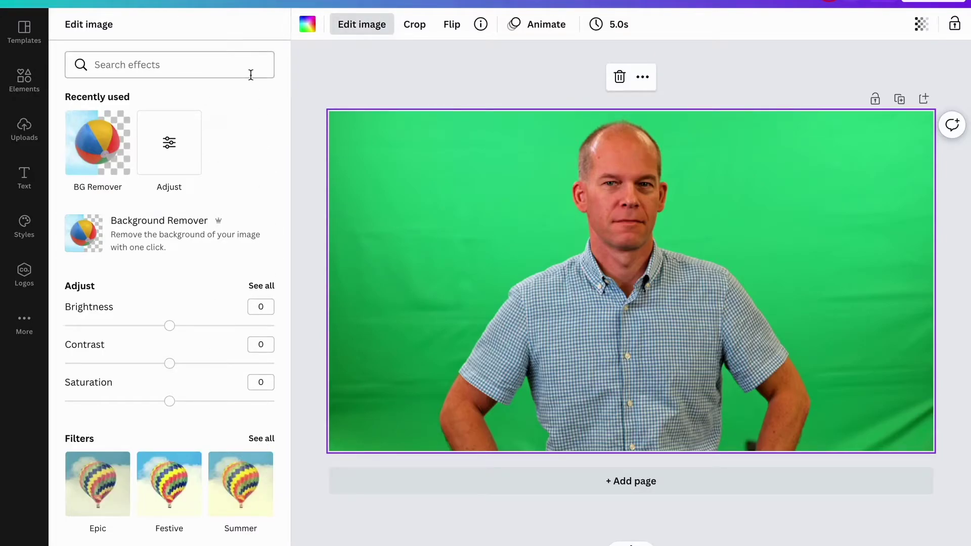
pyautogui.click(134, 63)
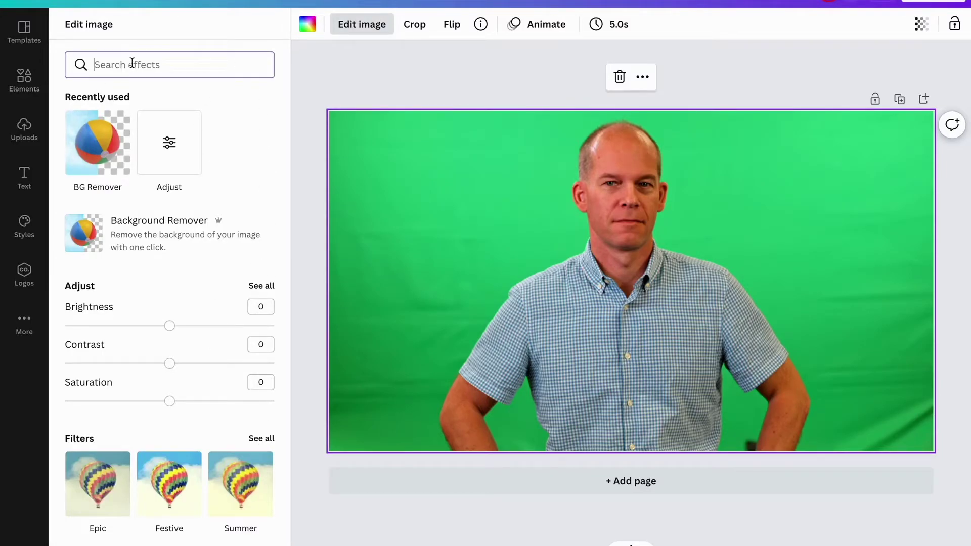
pyautogui.write('bac')
pyautogui.write('r')
# Apply Background Remover to the photo, leaving the man cut out on white.
pyautogui.press('BackSpace')
pyautogui.write('round remover')
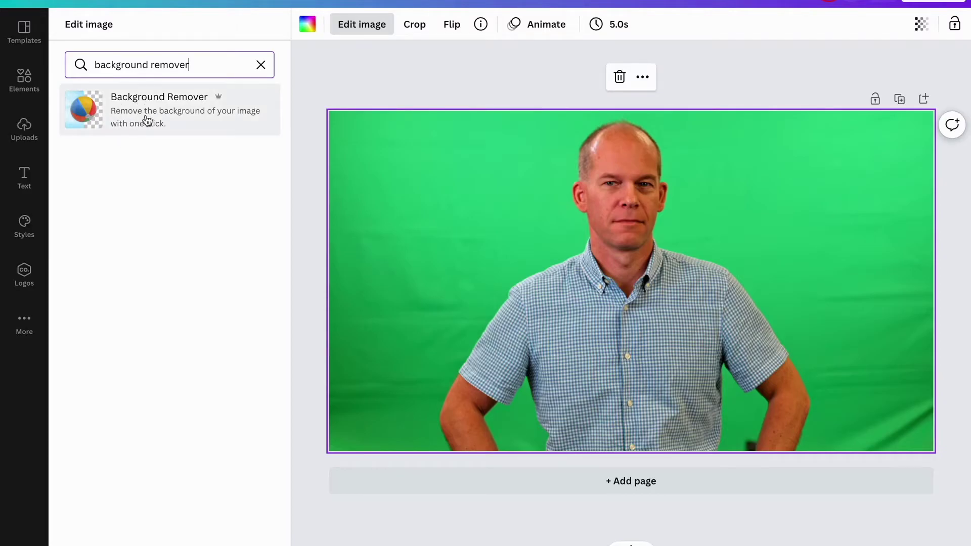
pyautogui.click(150, 118)
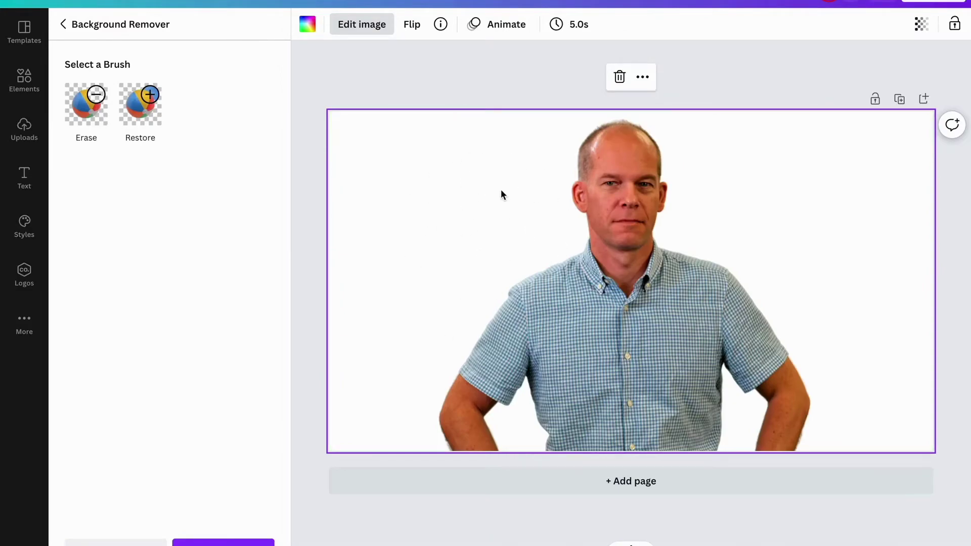
pyautogui.click(224, 543)
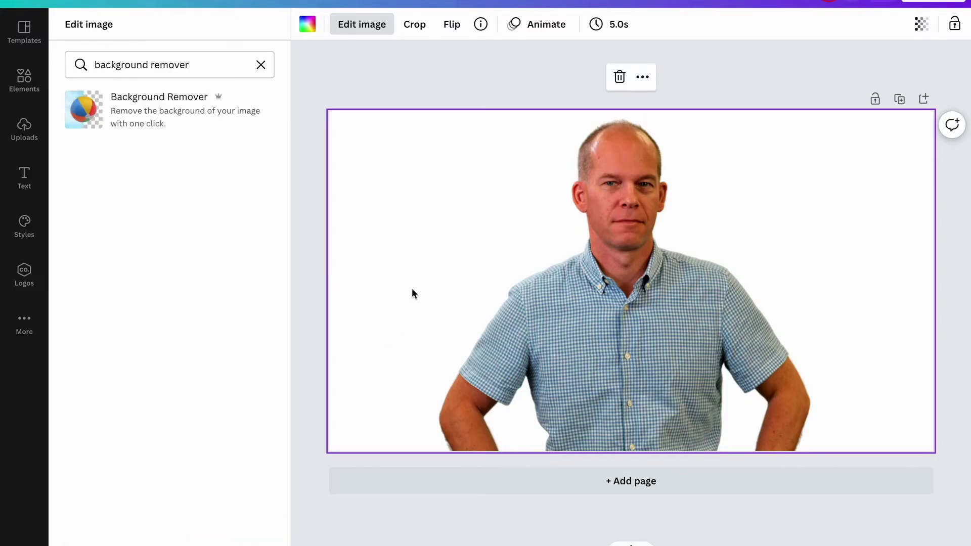
# Close the Edit image panel to show the elements library beside the cut-out man.
pyautogui.click(532, 81)
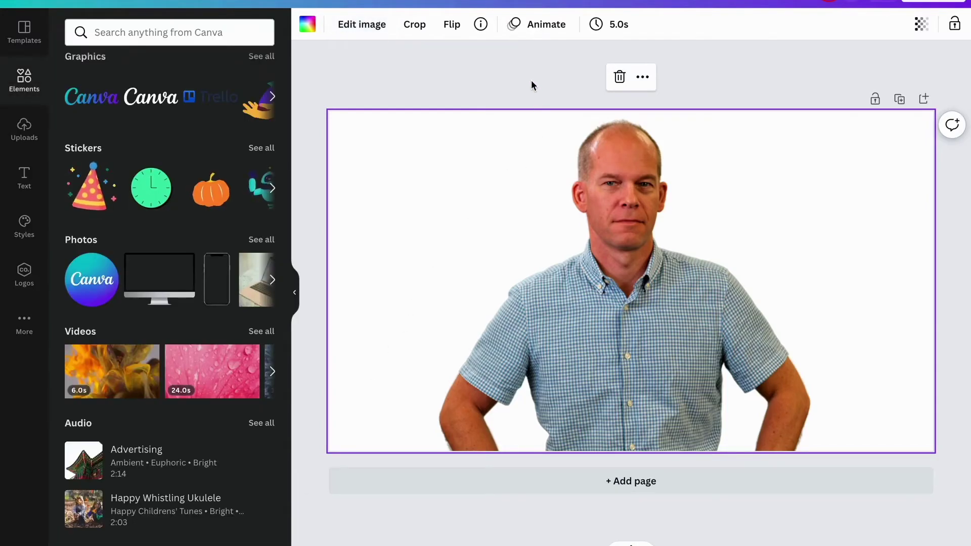